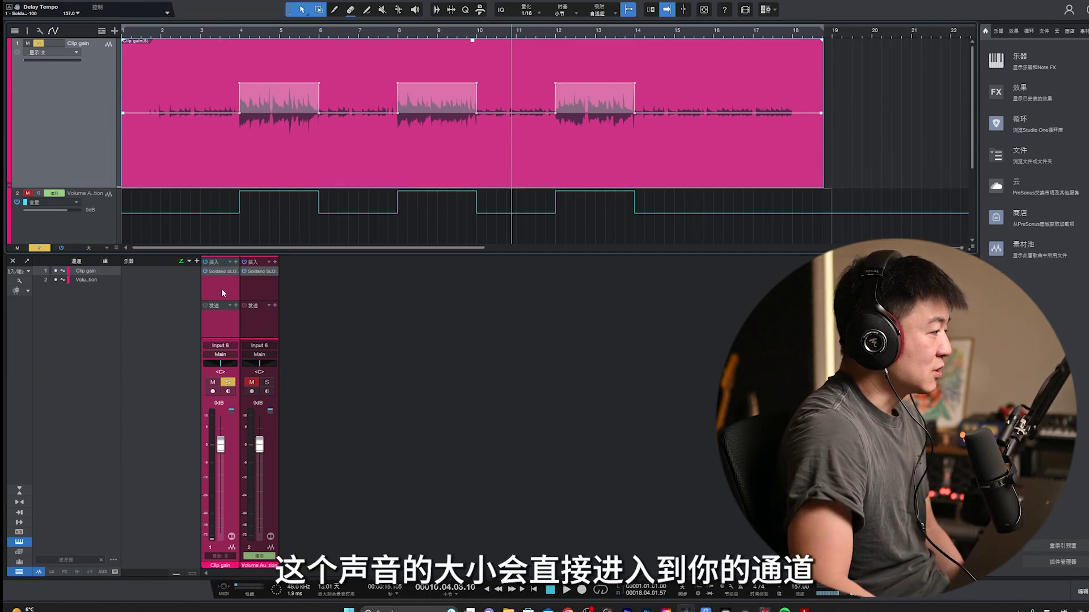
- Change the Volume Automation channel's colour to green
left_click(260, 292)
left_click(228, 331)
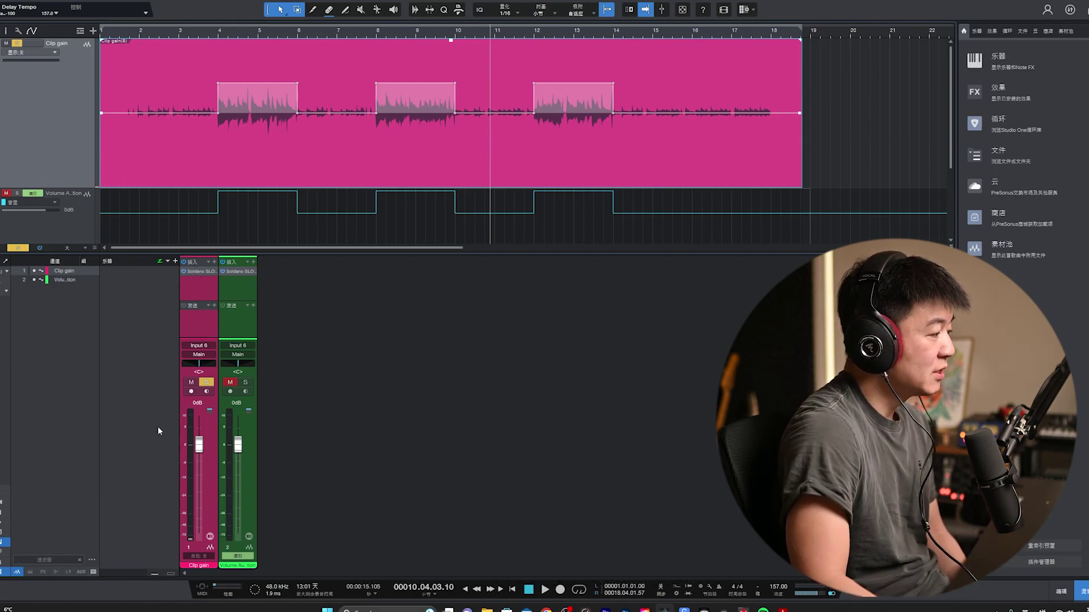
- Lower the Clip gain channel's fader to about -0.8 dB
left_click_drag(199, 447, 199, 450)
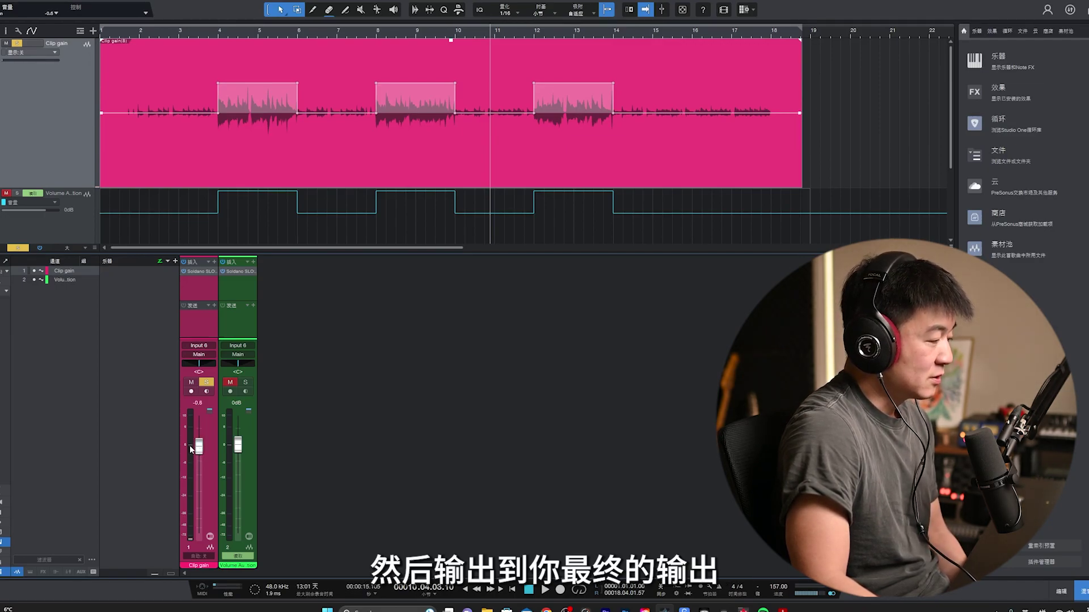
left_click(195, 354)
left_click(195, 354)
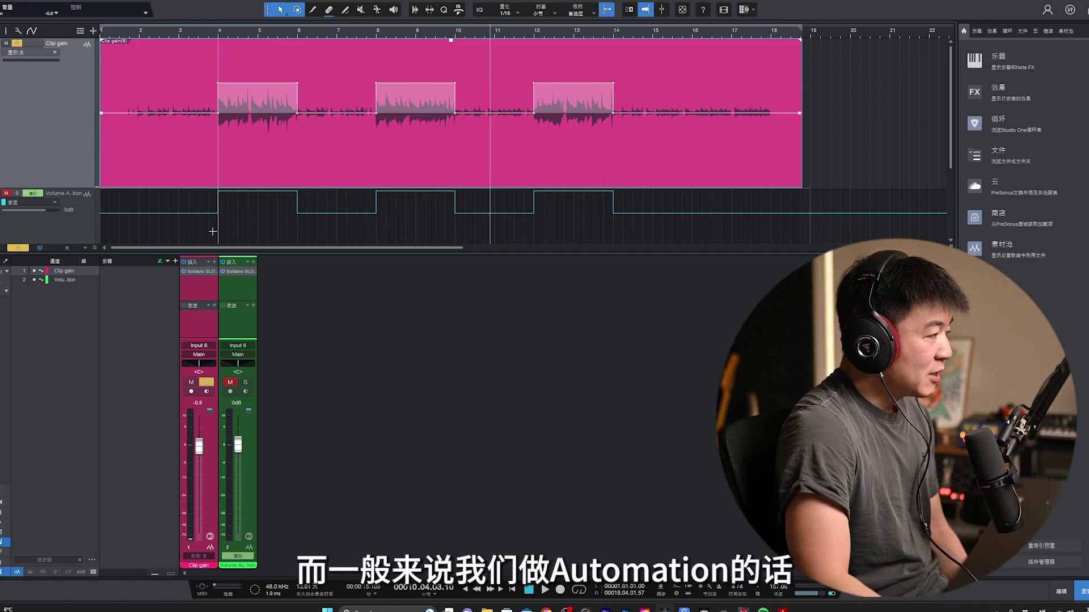
- Examine the Volume Automation fader inside the first raised automation section and just before it, leaving the playhead in bar 3
left_click(86, 227)
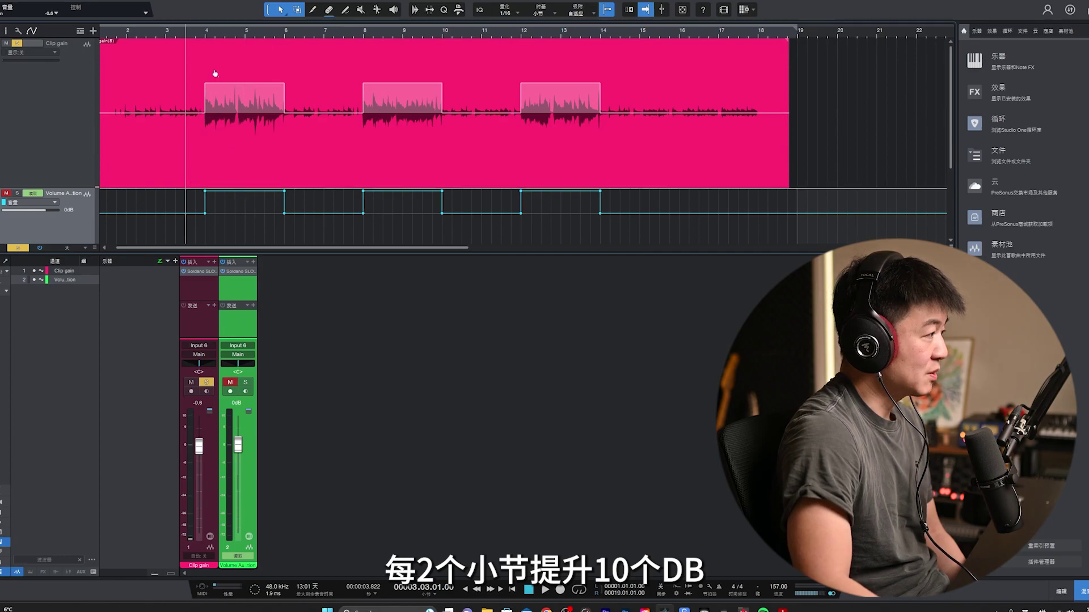
left_click(236, 32)
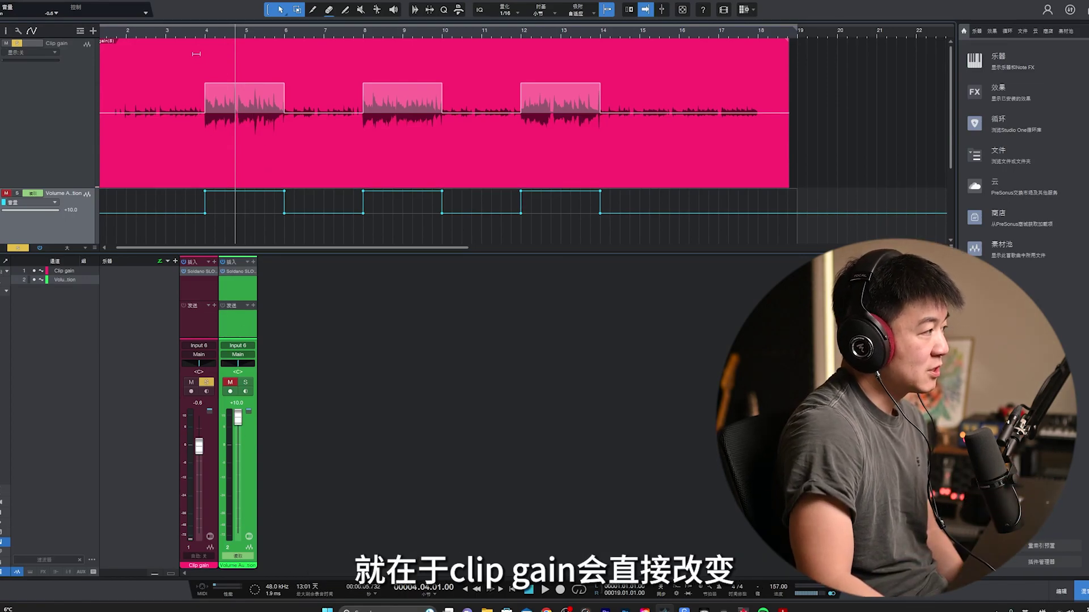
left_click(186, 32)
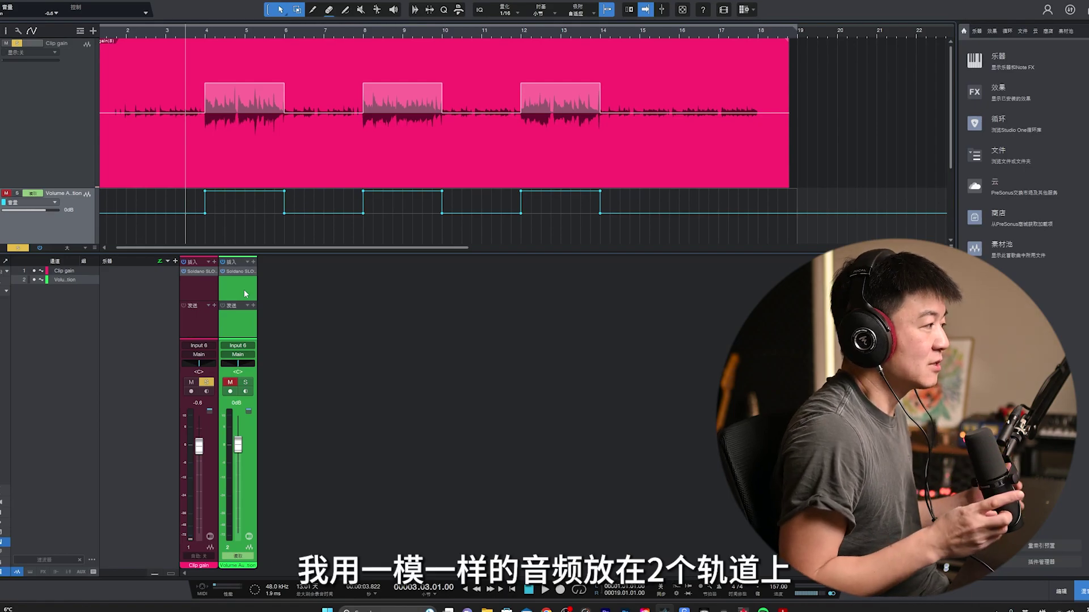
- Inspect the Clip gain and Volume Automation tracks and the Soldano amp plug-in inserted on the Clip gain channel, then close the plug-in
left_click(126, 153)
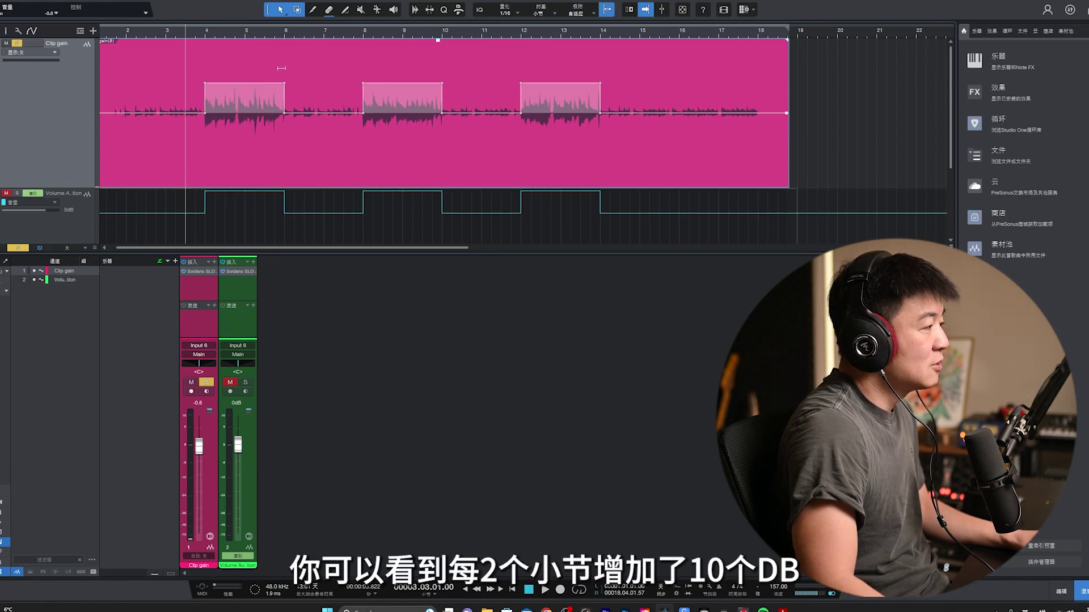
scroll(344, 185, "down", 3)
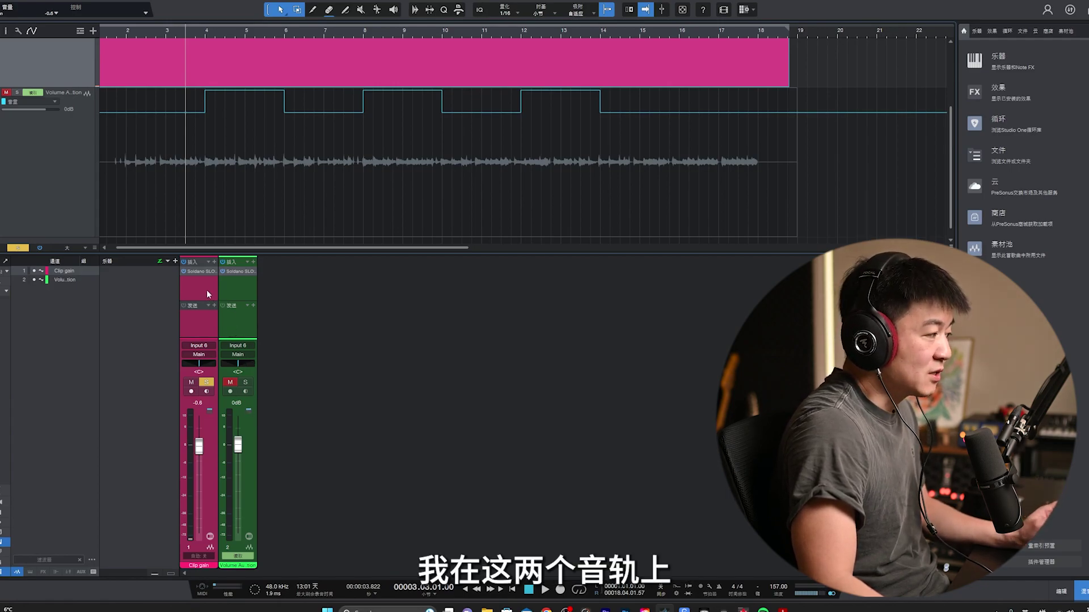
left_click(202, 272)
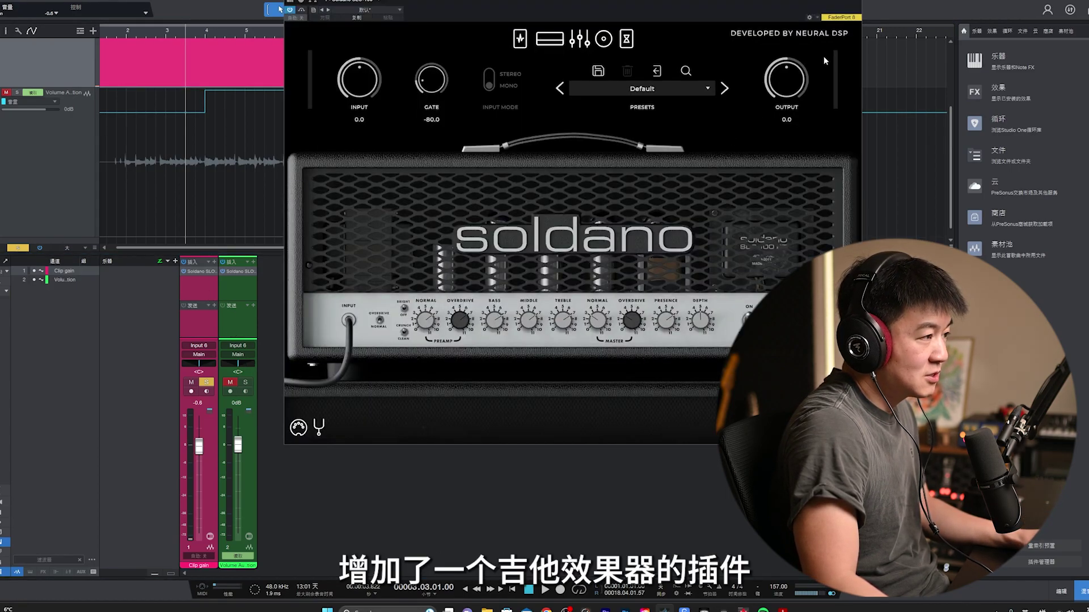
left_click(850, 2)
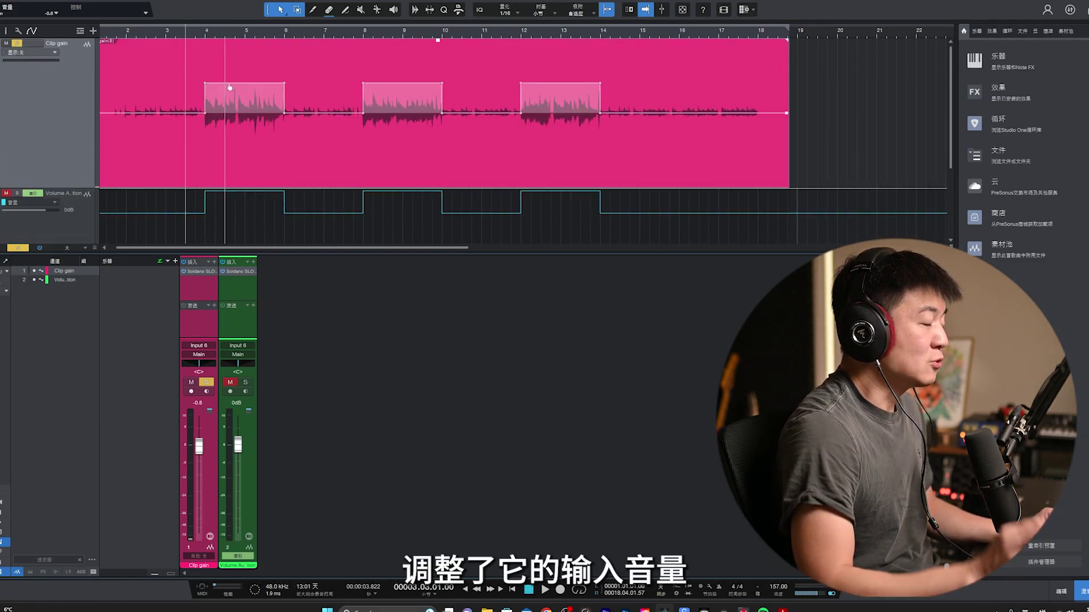
- Play the soloed Clip gain track from bar 3 through its first two gain-boosted sections
left_click(236, 173)
key("space")
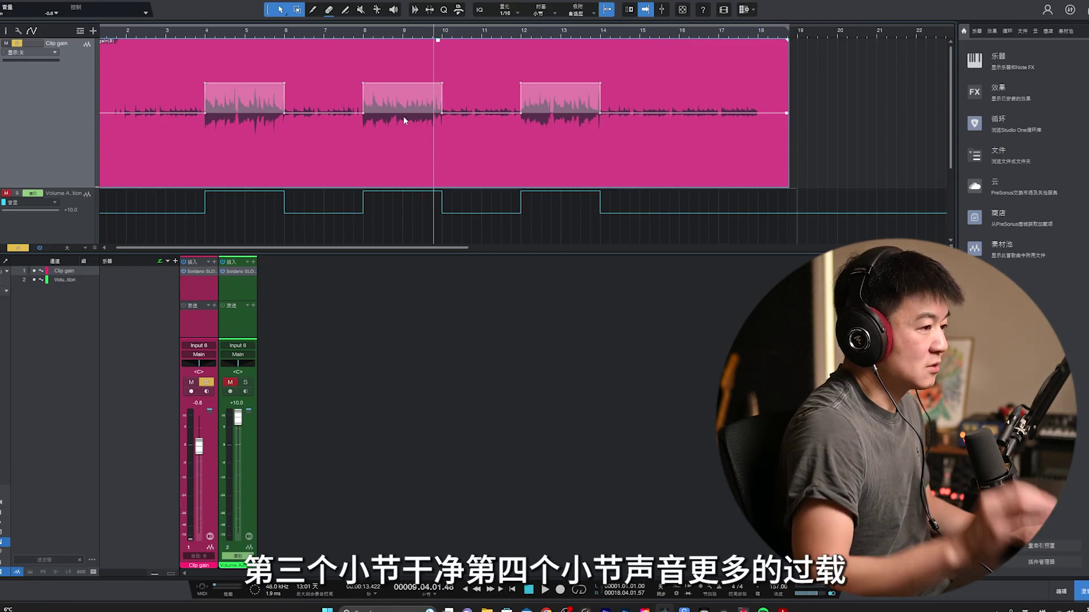
- Mute the Clip gain track, unmute and solo the Volume Automation track, and play it through its raised automation sections
scroll(107, 181, "down", 2)
scroll(106, 184, "down", 1)
left_click(82, 181)
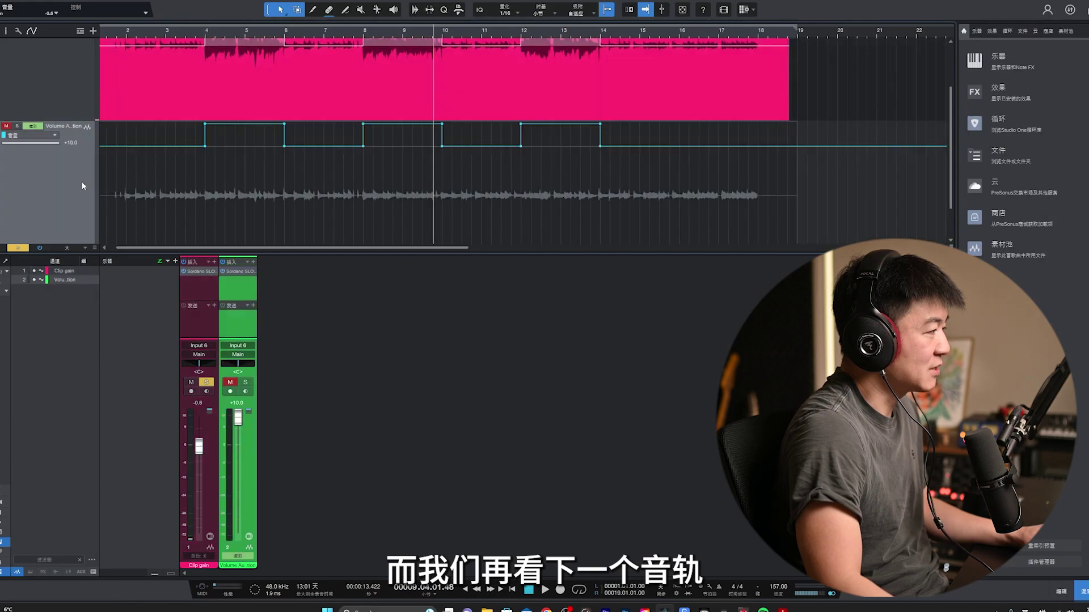
key("m")
key("s")
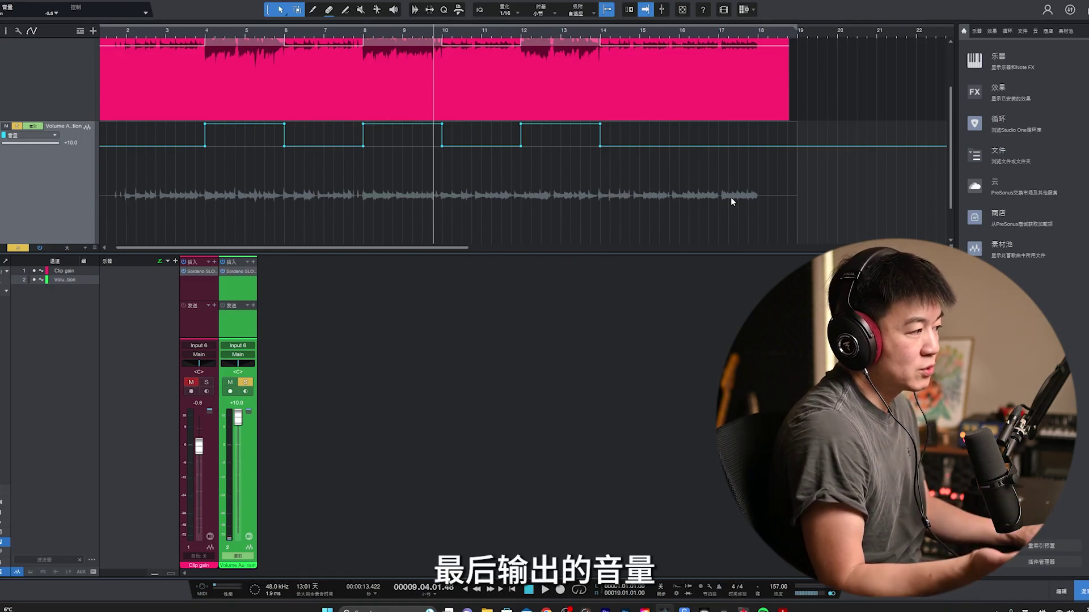
key("space")
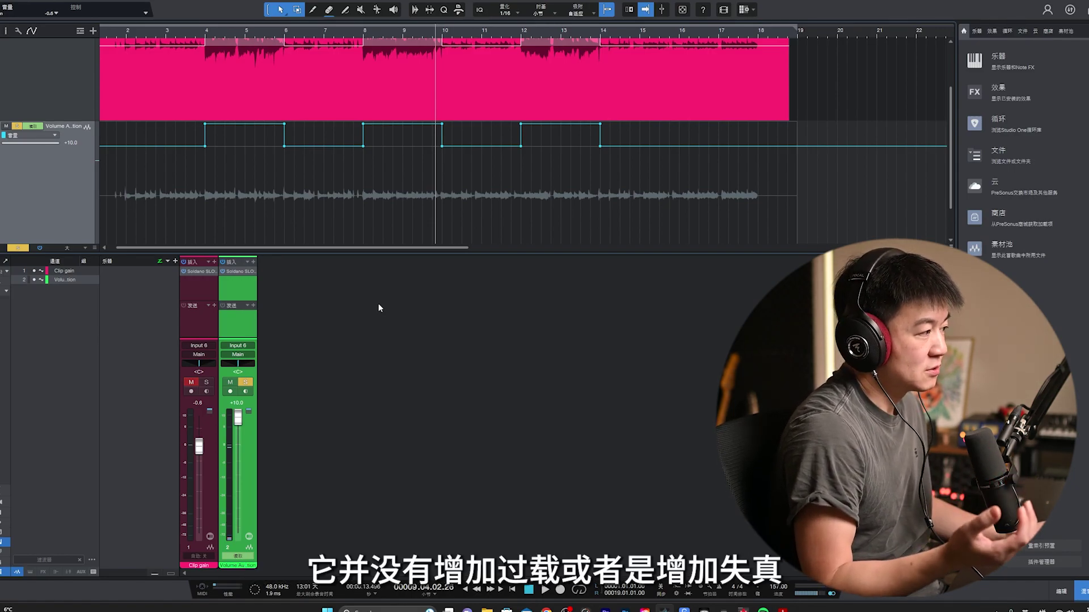
scroll(353, 179, "up", 2)
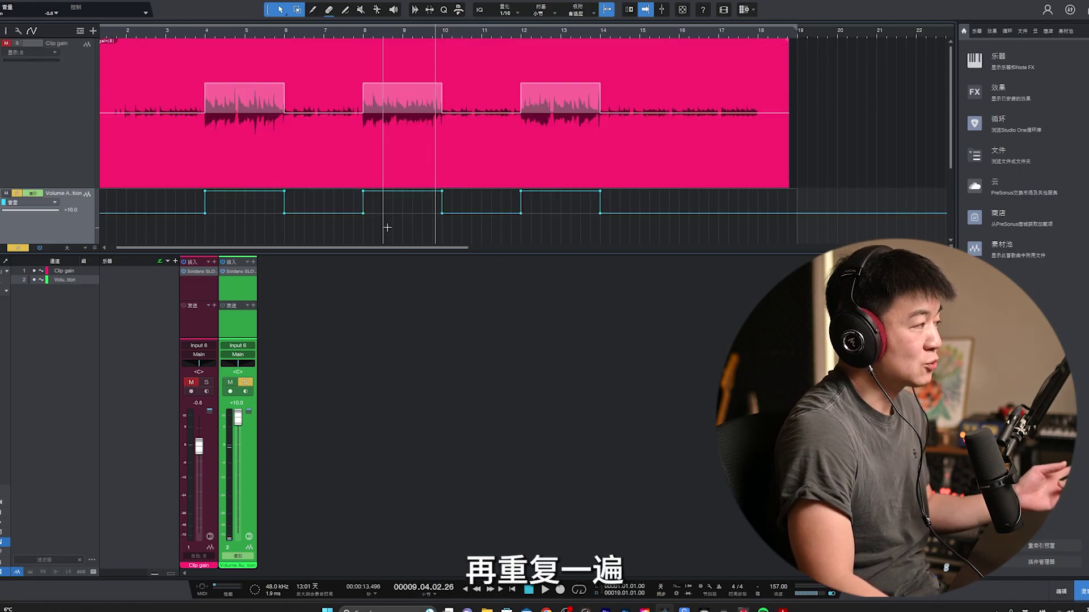
left_click(353, 177)
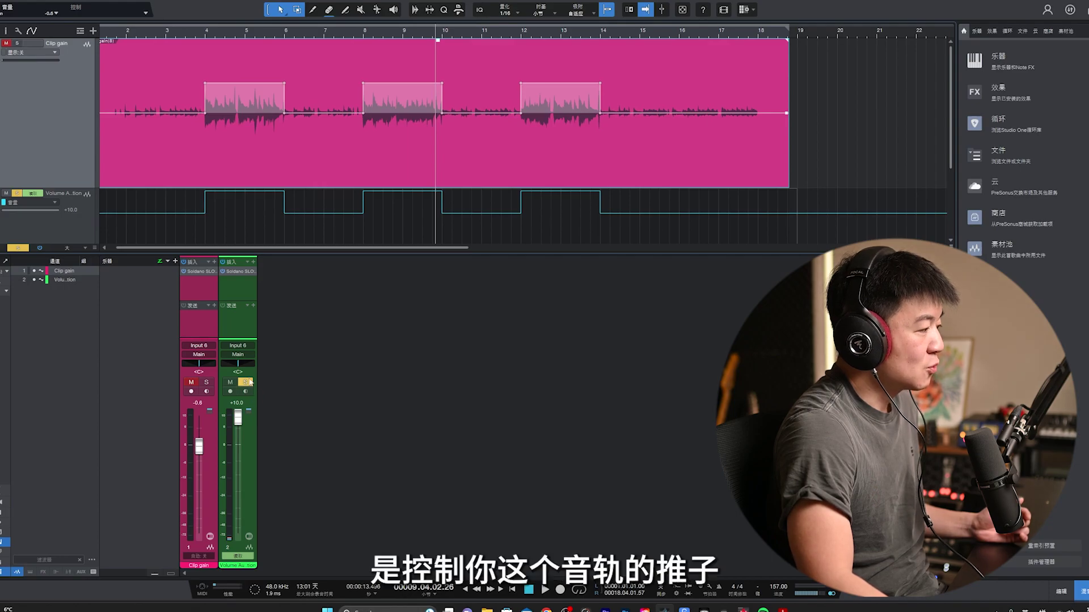
- Route the Volume Automation channel to a new bus named Guitar AMP and move its Soldano plug-in onto that bus
left_click(237, 336)
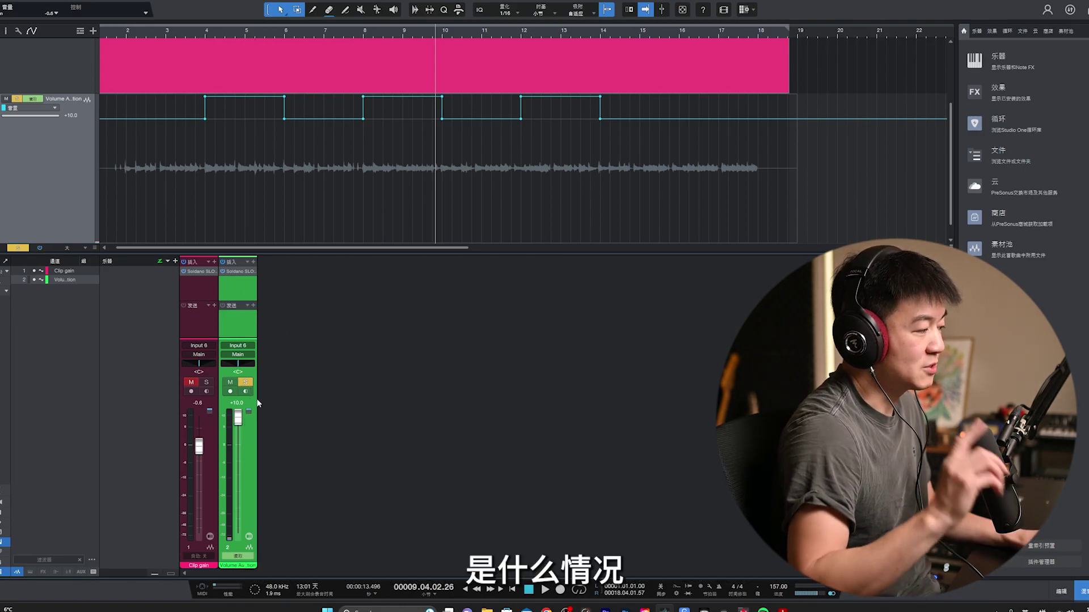
right_click(239, 323)
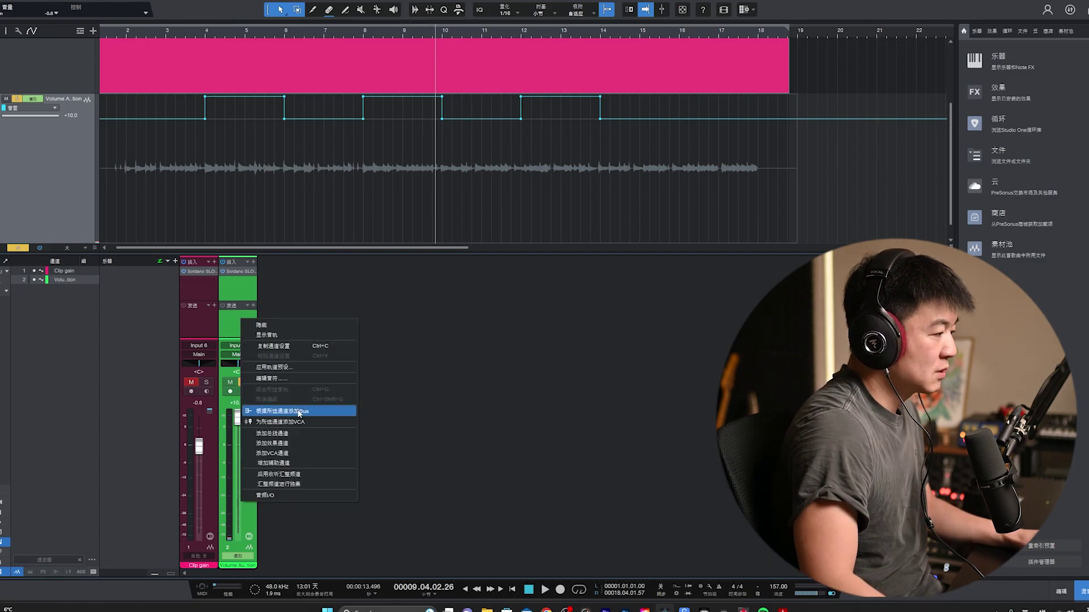
left_click(335, 416)
double_click(278, 565)
type("Guitar AMP")
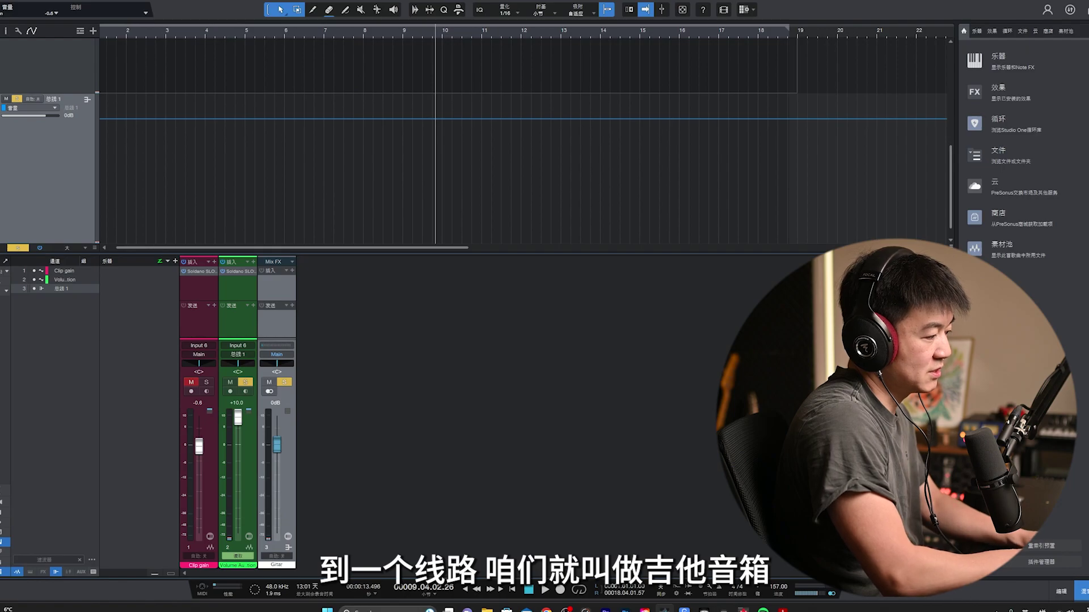
key("Return")
left_click_drag(233, 270, 277, 280)
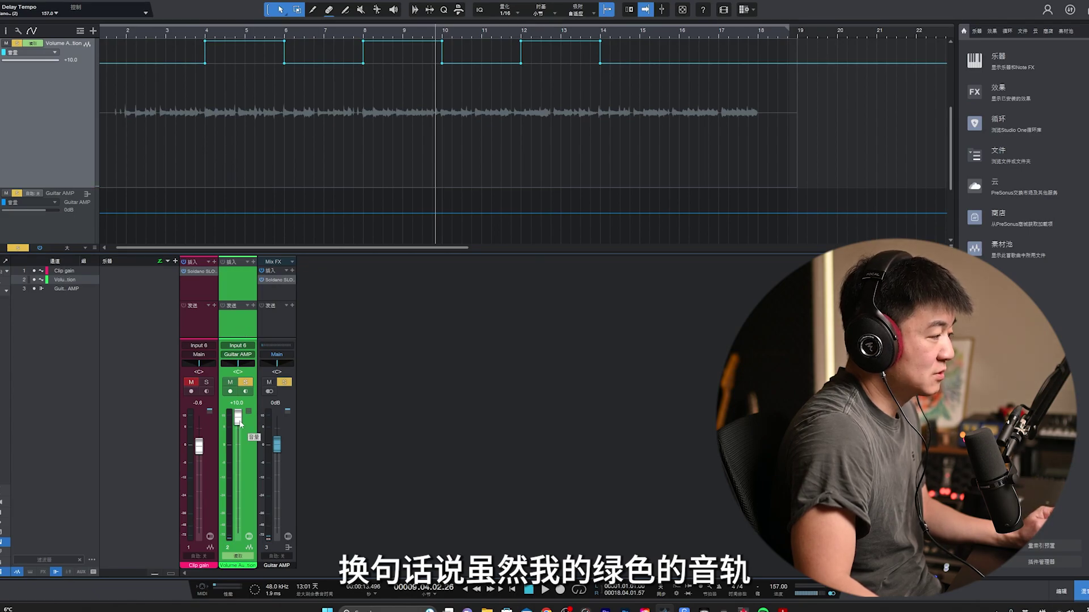
- Play the Volume Automation track through the Guitar AMP bus from bar 3 to about bar 9 to hear the amp's response
key("space")
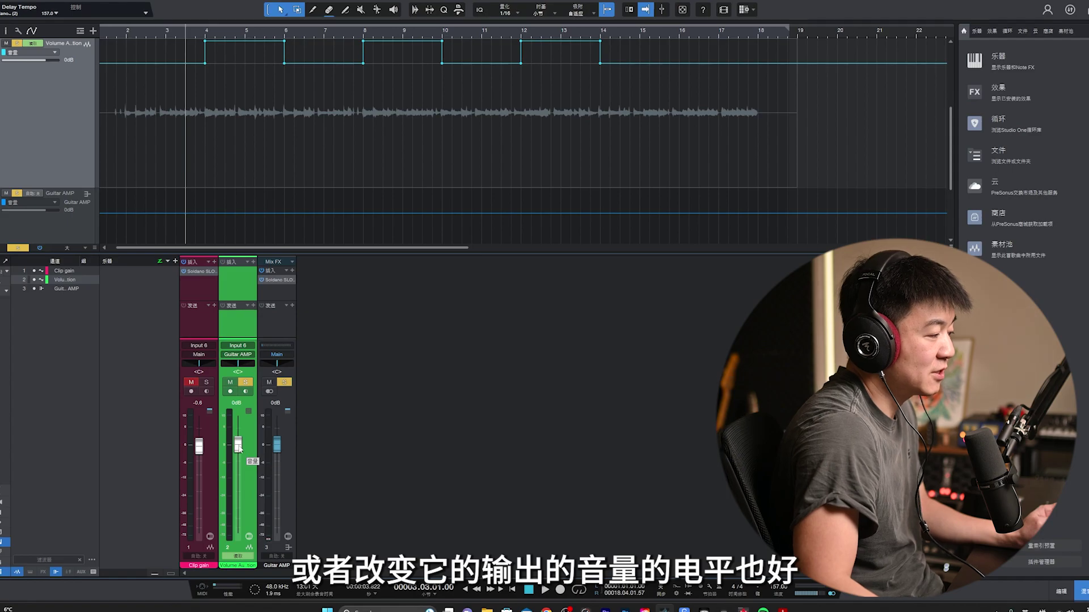
left_click(280, 325)
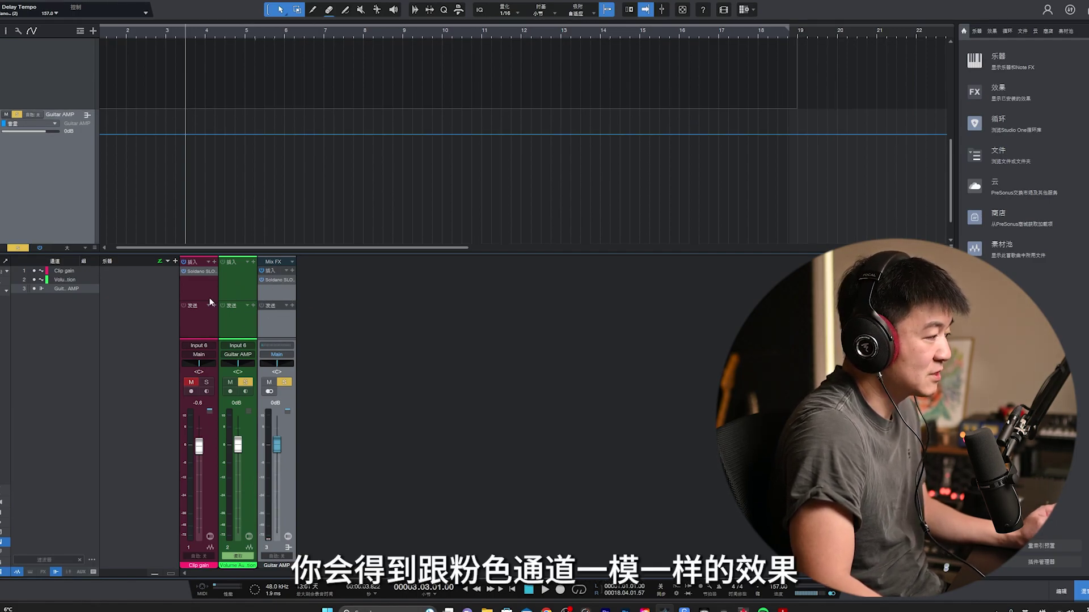
scroll(333, 227, "up", 3)
key("space")
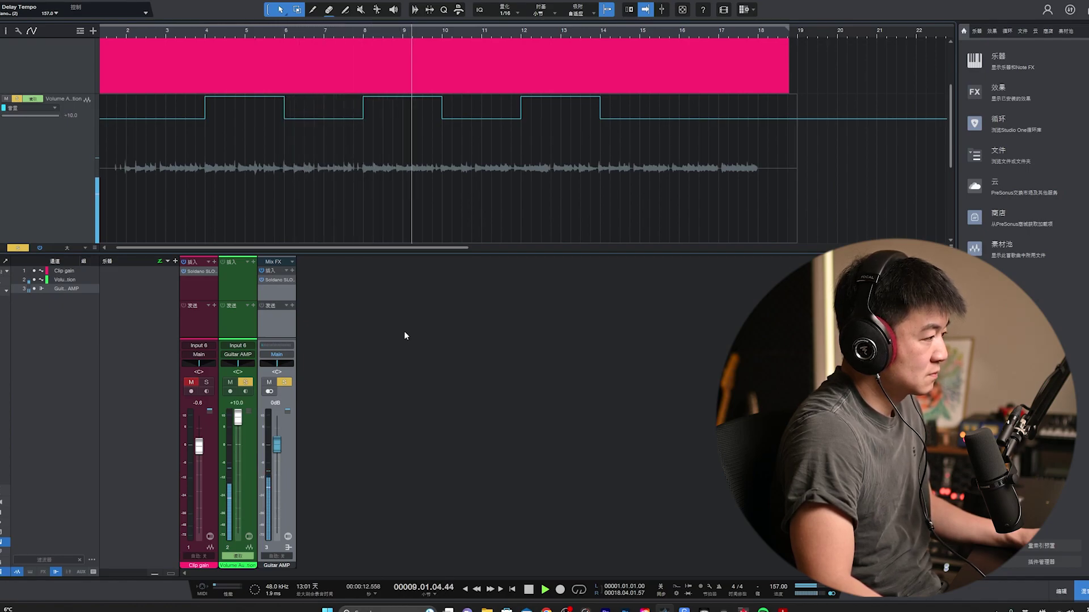
key("space")
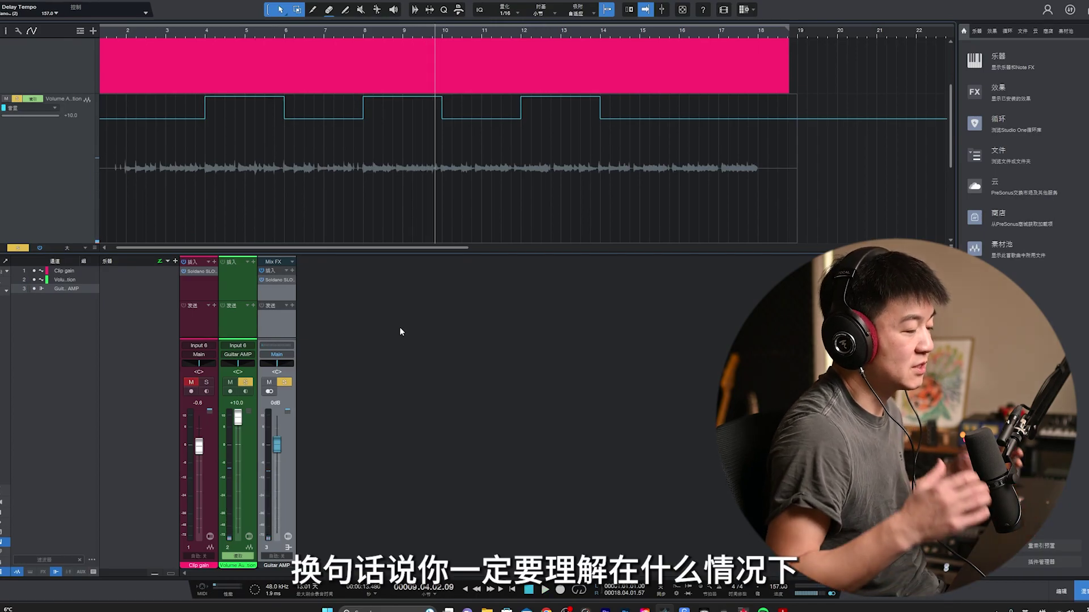